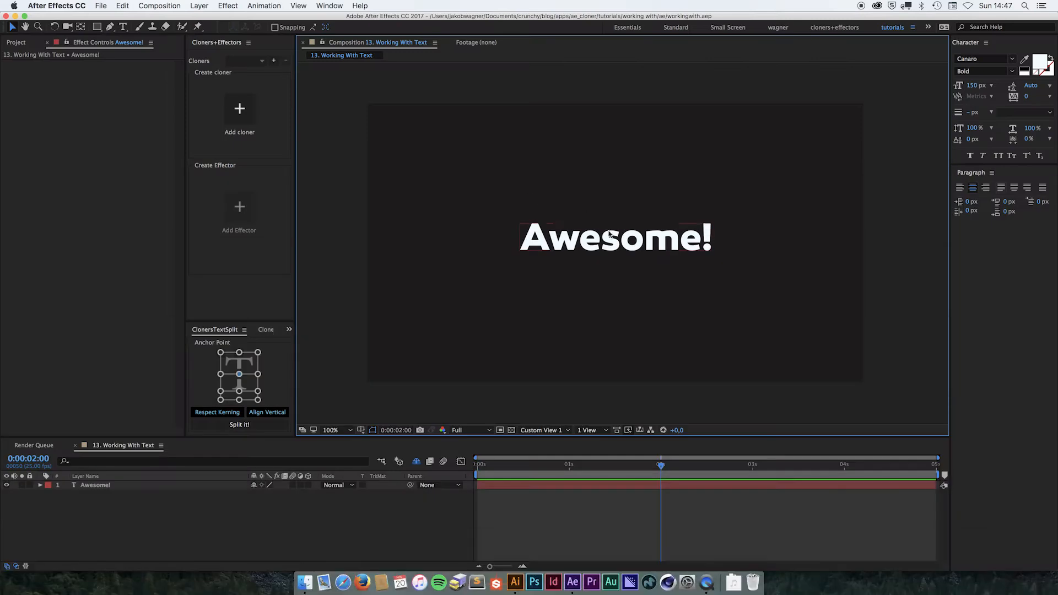
Step: Try cloning the Awesome! text layer with a linear cloner at Position Y 94, then undo the cloner
click(583, 243)
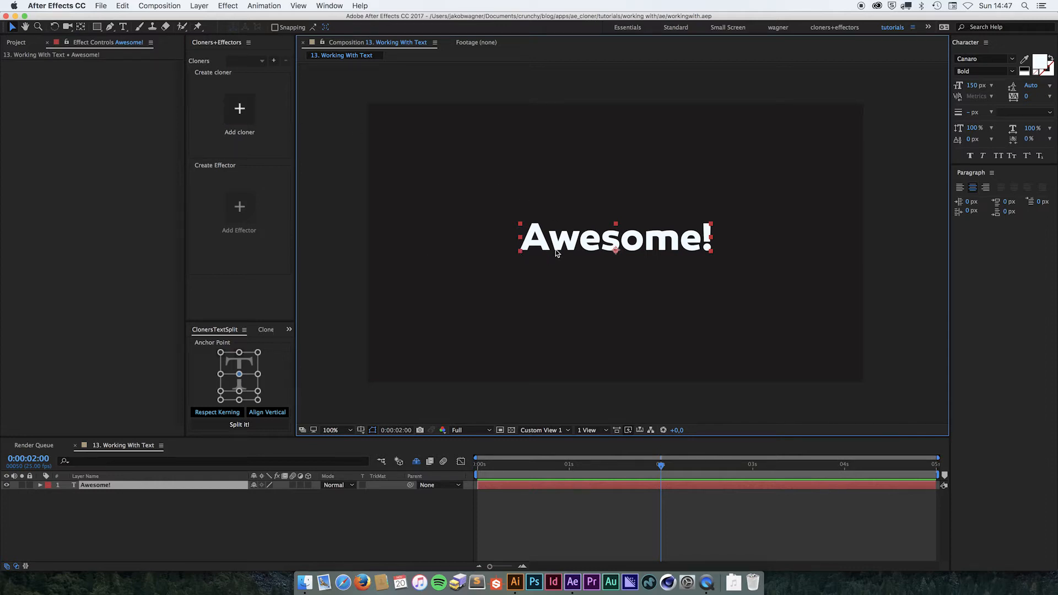
click(239, 111)
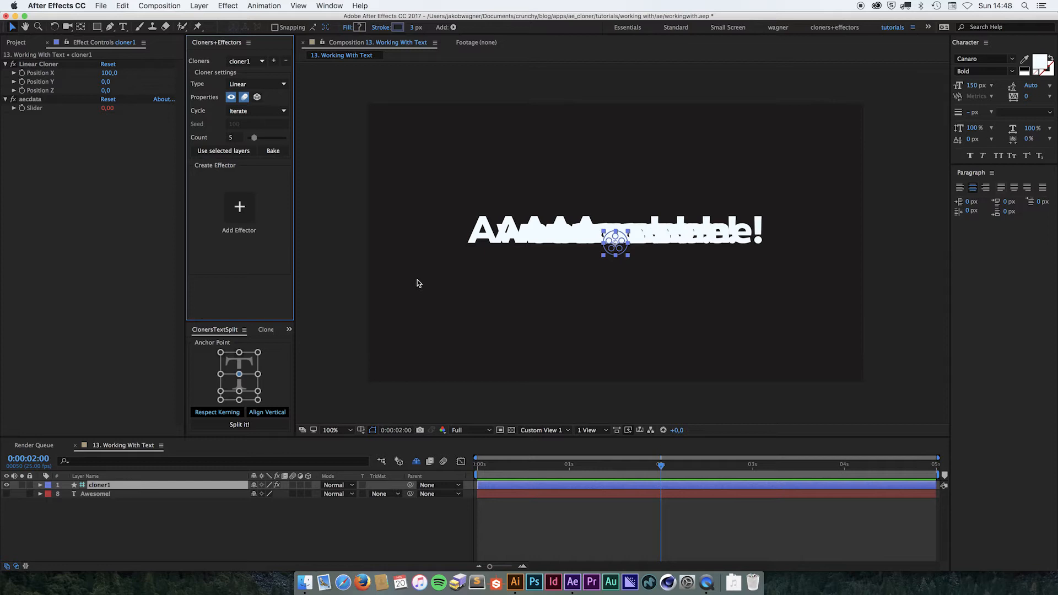
drag(105, 82, 159, 89)
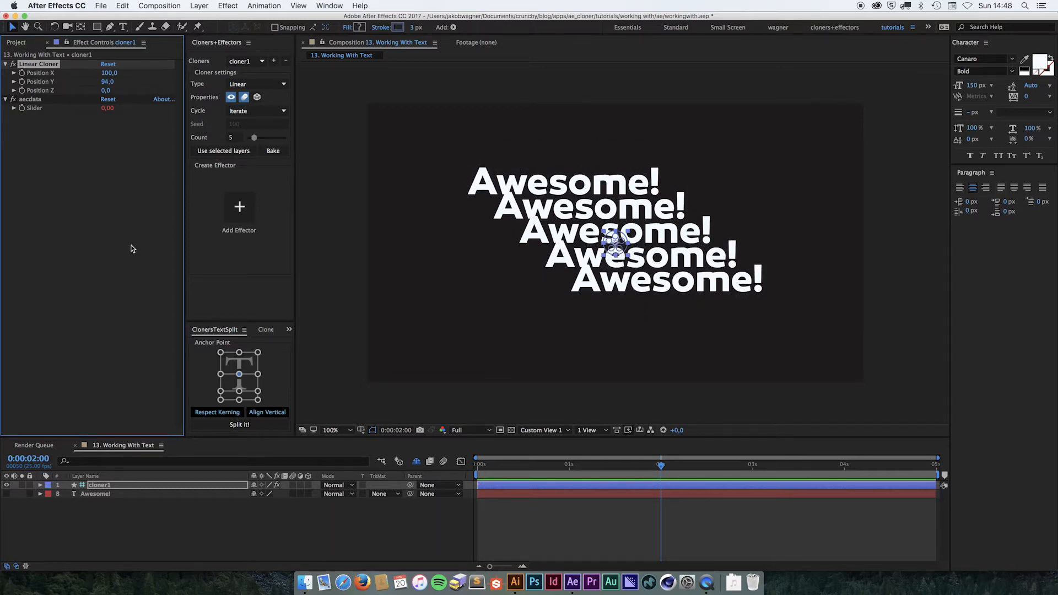
key(super+z)
key(super+z)
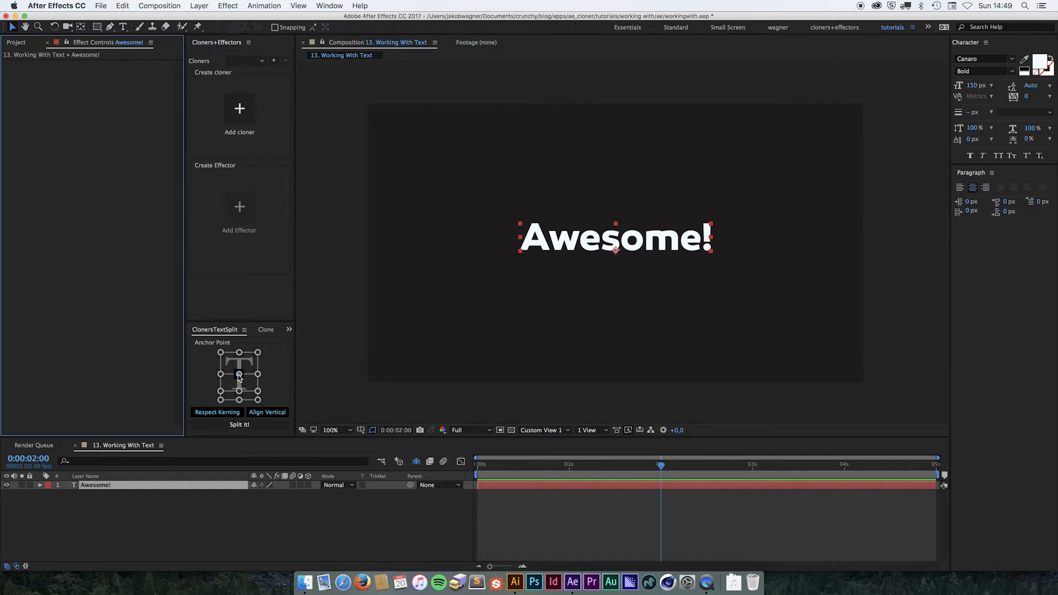
Step: Split the Awesome! text into separate letter layers with centred anchor points, respecting kerning
click(240, 426)
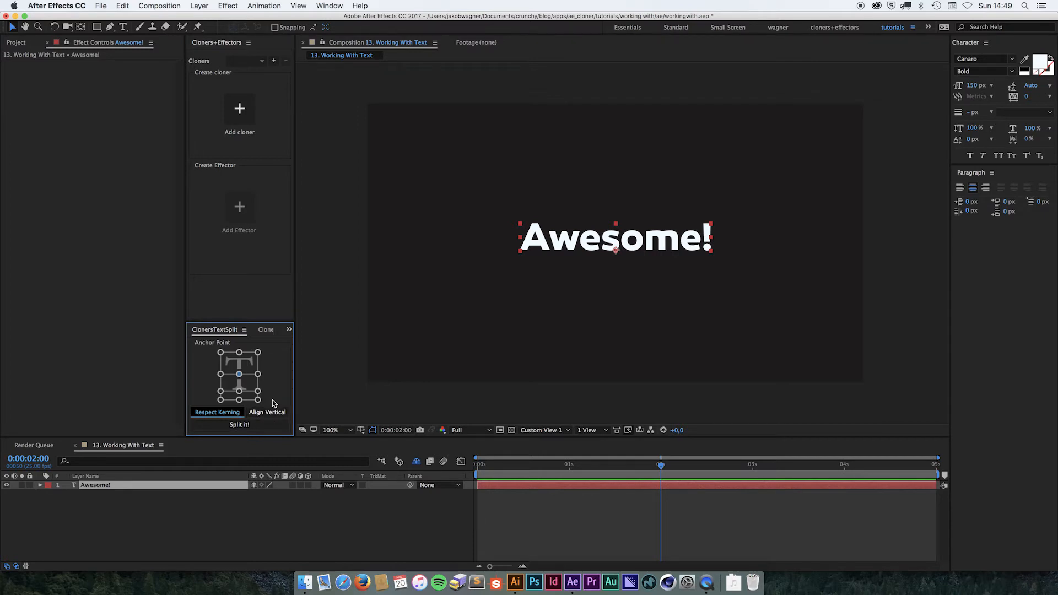
click(239, 374)
click(246, 424)
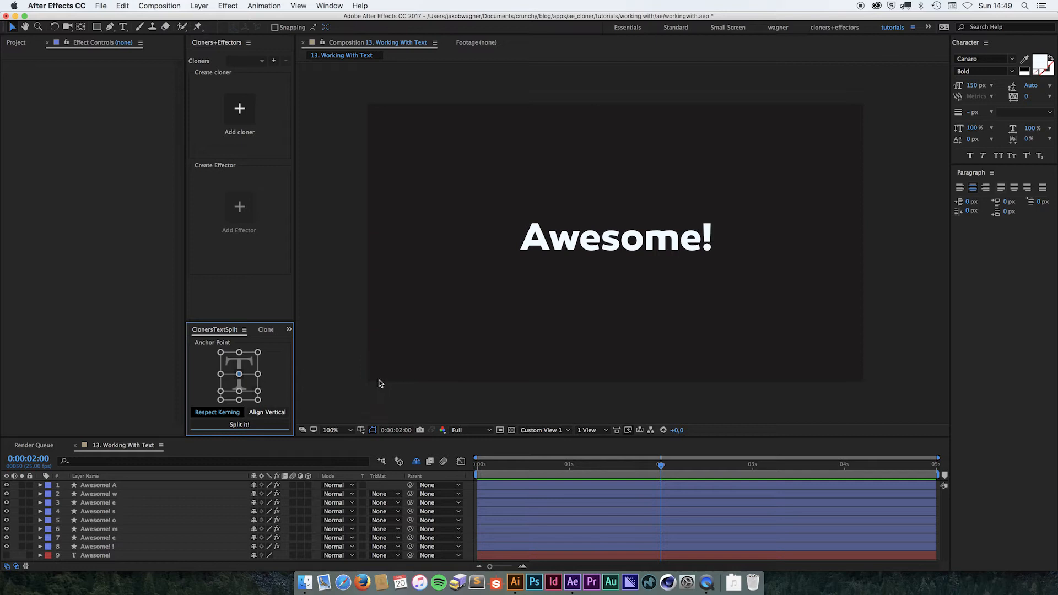
Step: Test the letters' individual anchor points by scaling all split letter layers to 17%, and undo the scaling
click(136, 485)
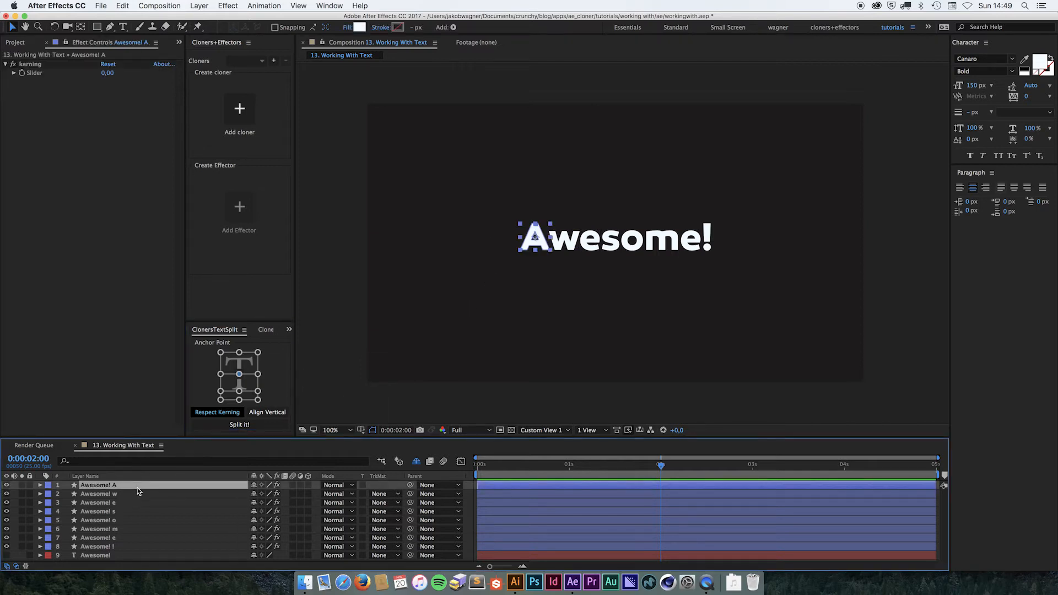
shift+click(134, 544)
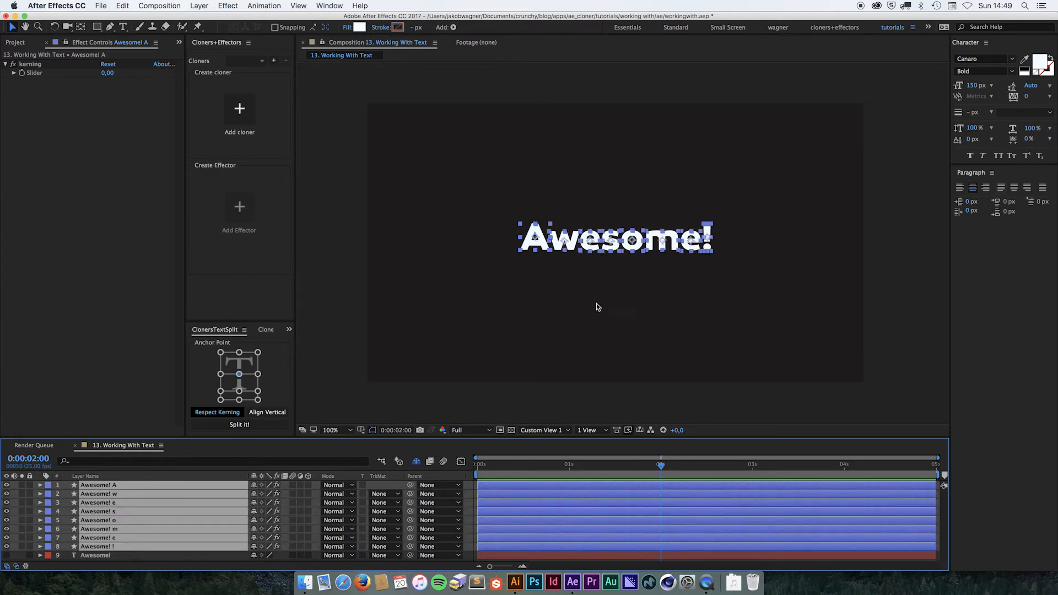
key(period)
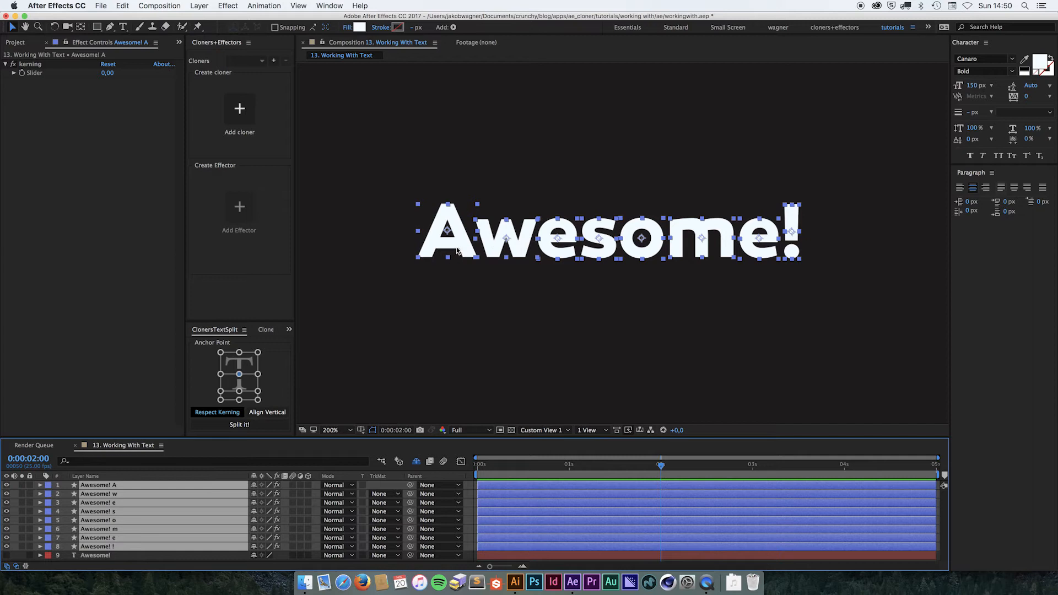
key(s)
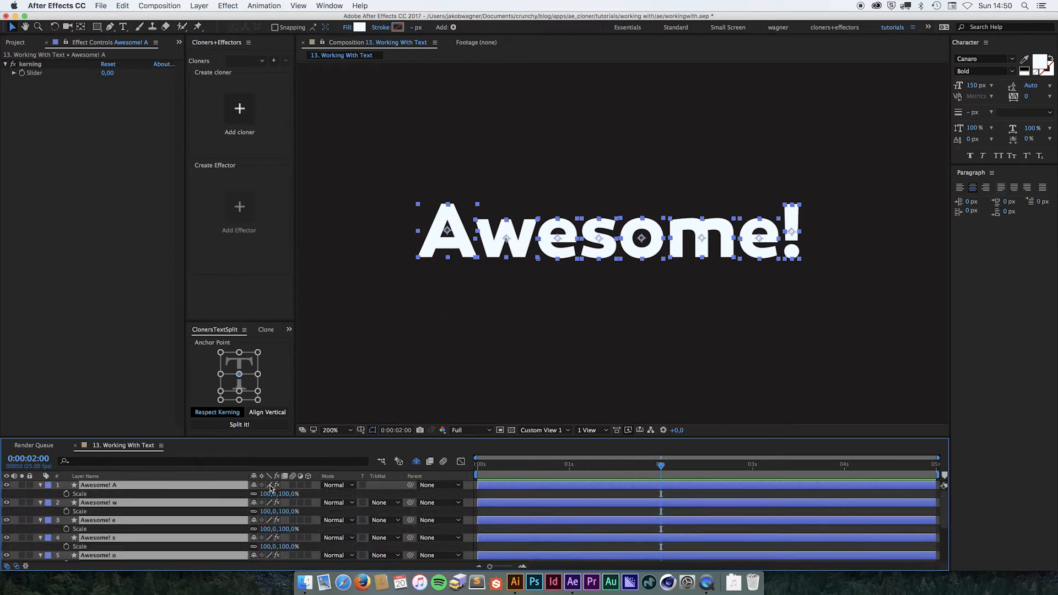
drag(267, 496, 230, 501)
click(397, 257)
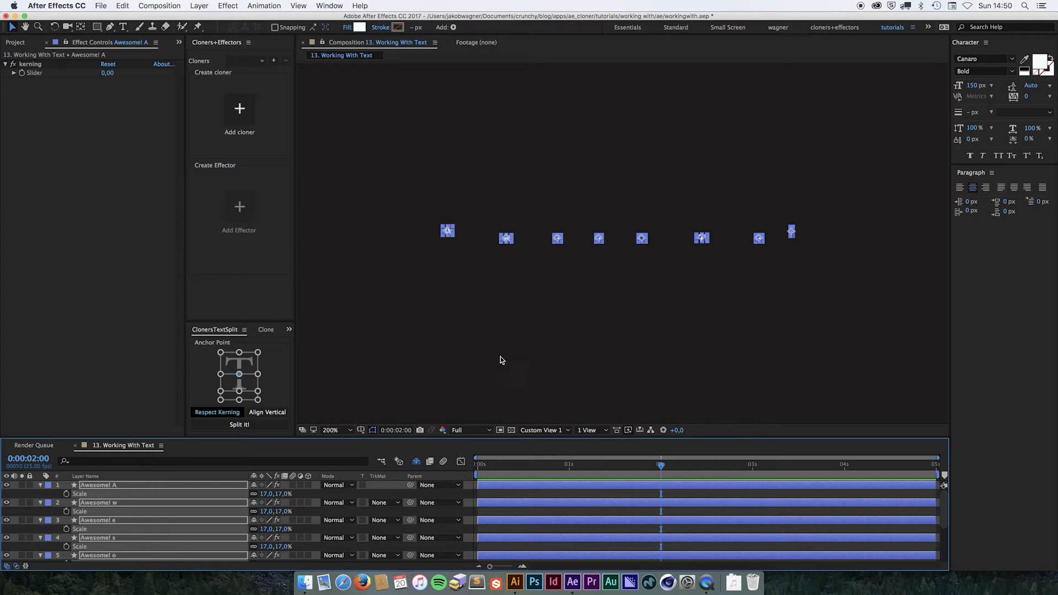
key(super+z)
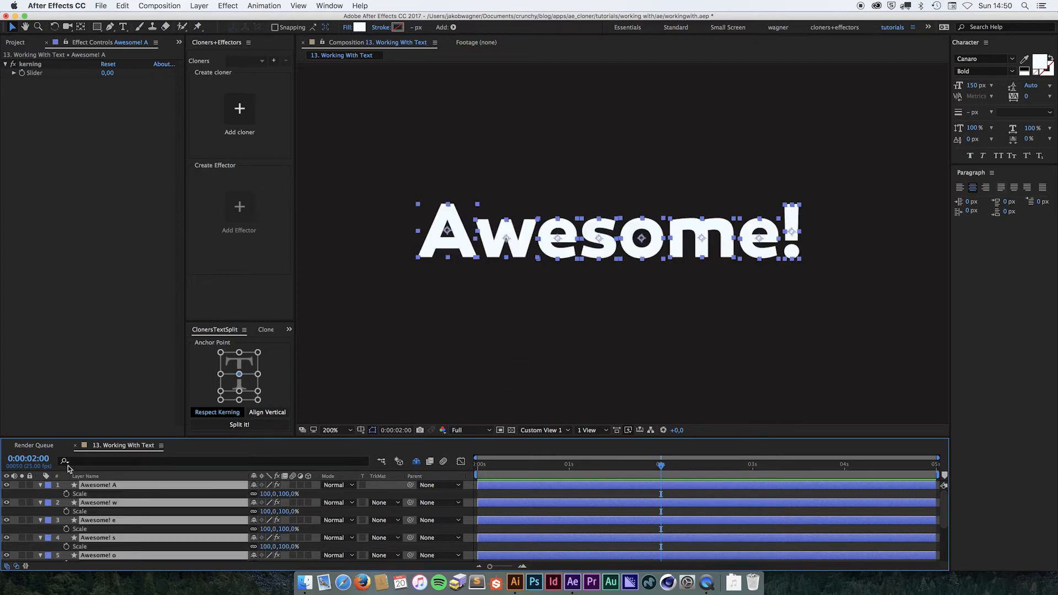
Step: Delete all the split letter layers and make the original Awesome! text layer visible again
click(41, 486)
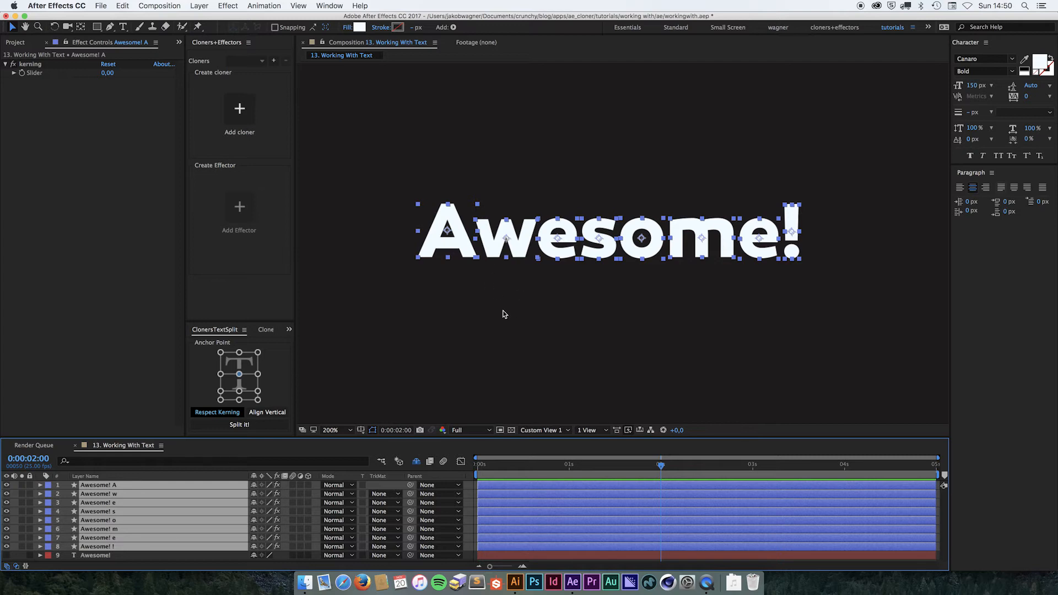
key(Delete)
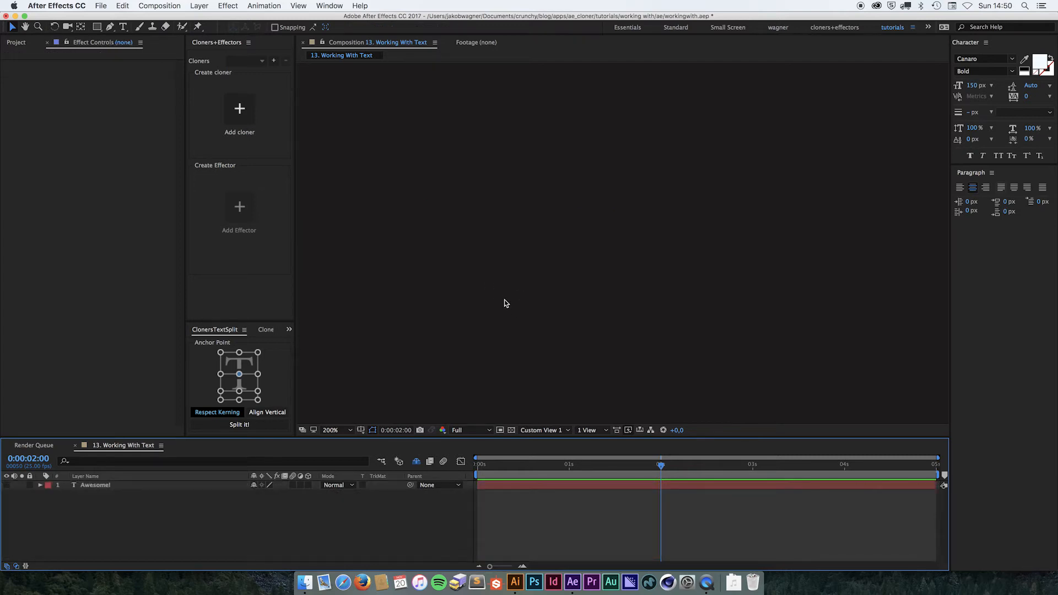
click(7, 486)
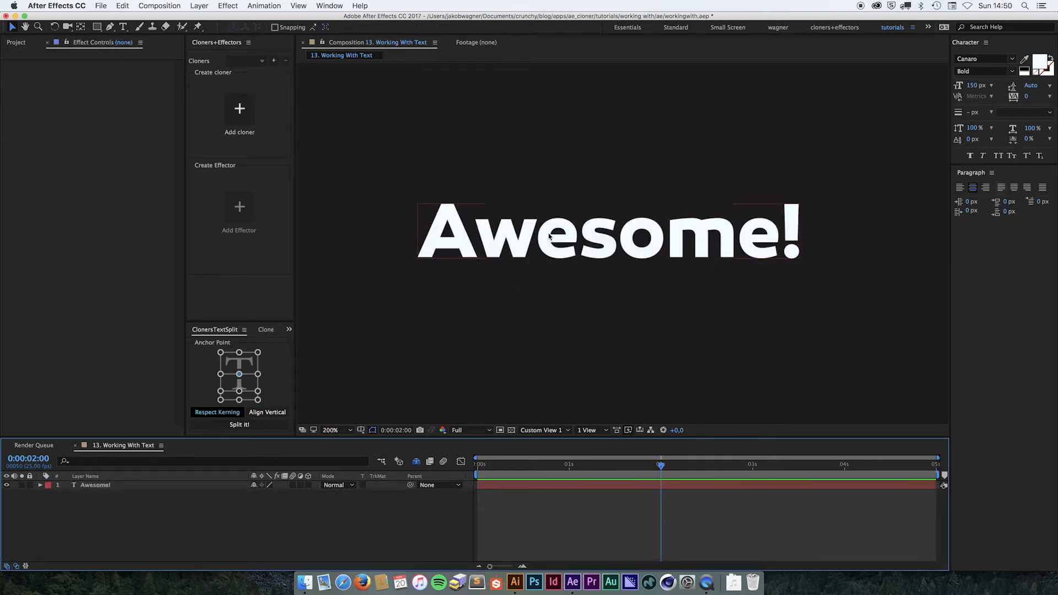
Step: Split the Awesome! text into letter layers again with Align Vertical enabled alongside Respect Kerning
click(532, 240)
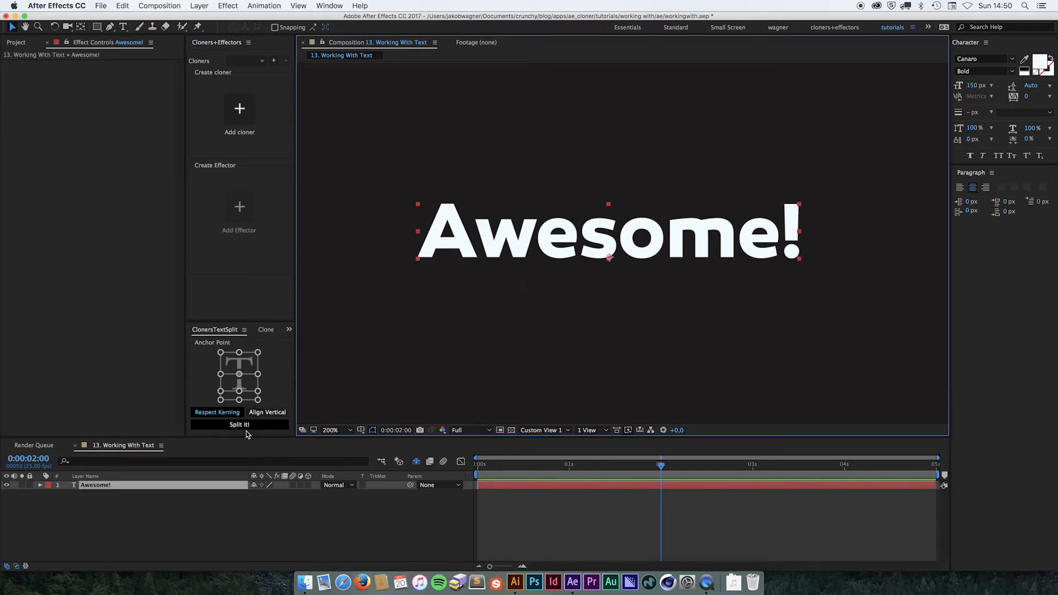
click(284, 416)
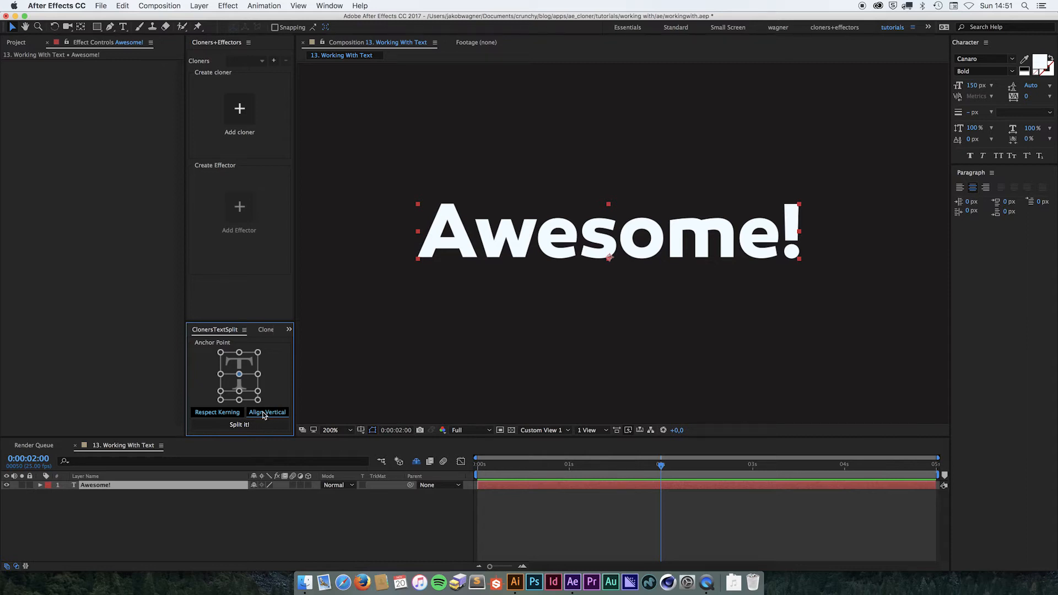
click(261, 425)
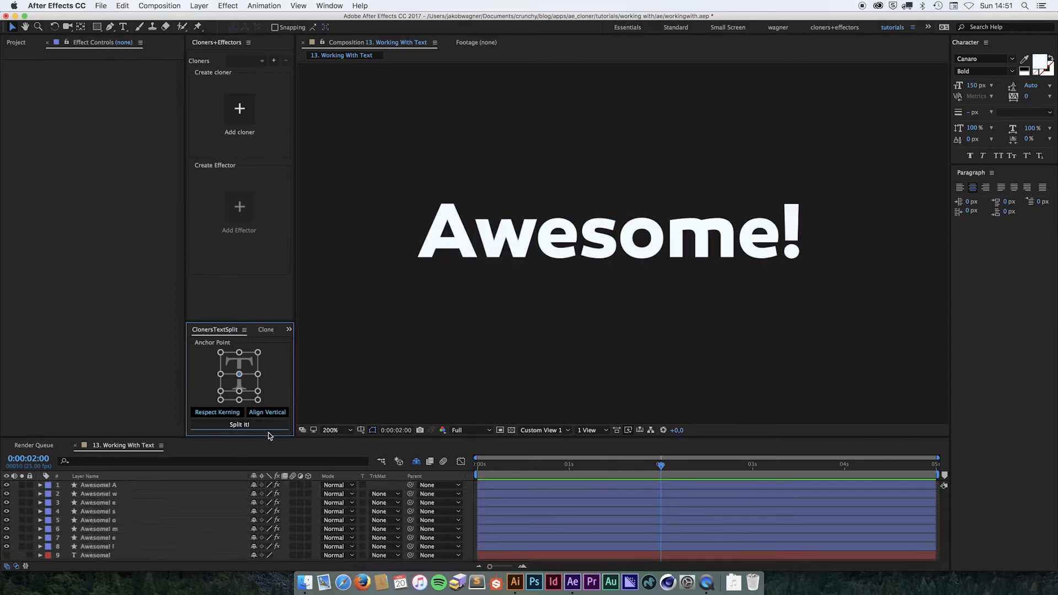
Step: Test the vertically aligned anchor points by scaling all letter layers to 32%, and undo the scaling
drag(368, 160, 859, 306)
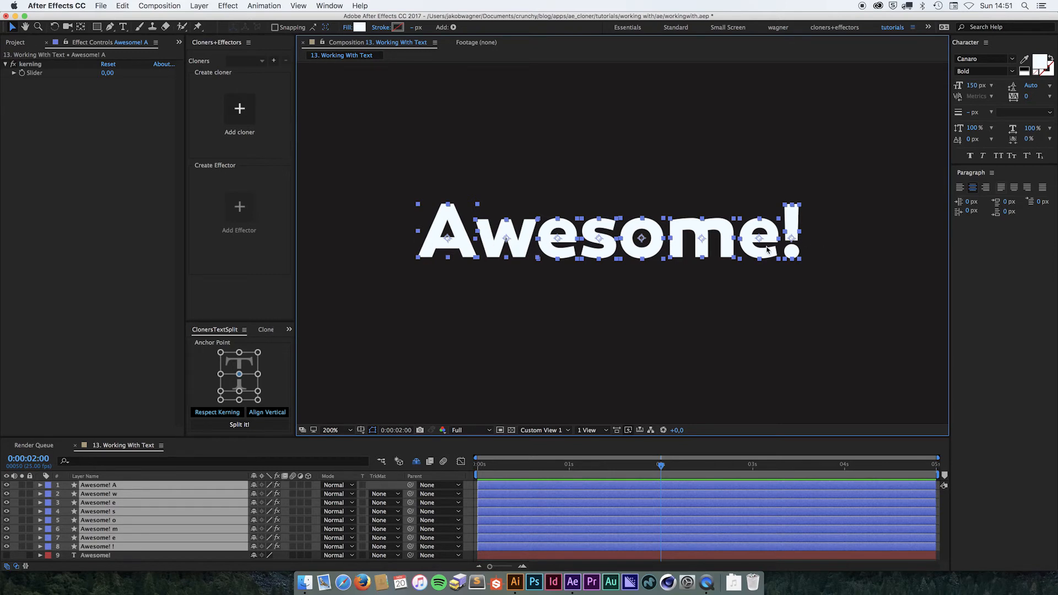
key(s)
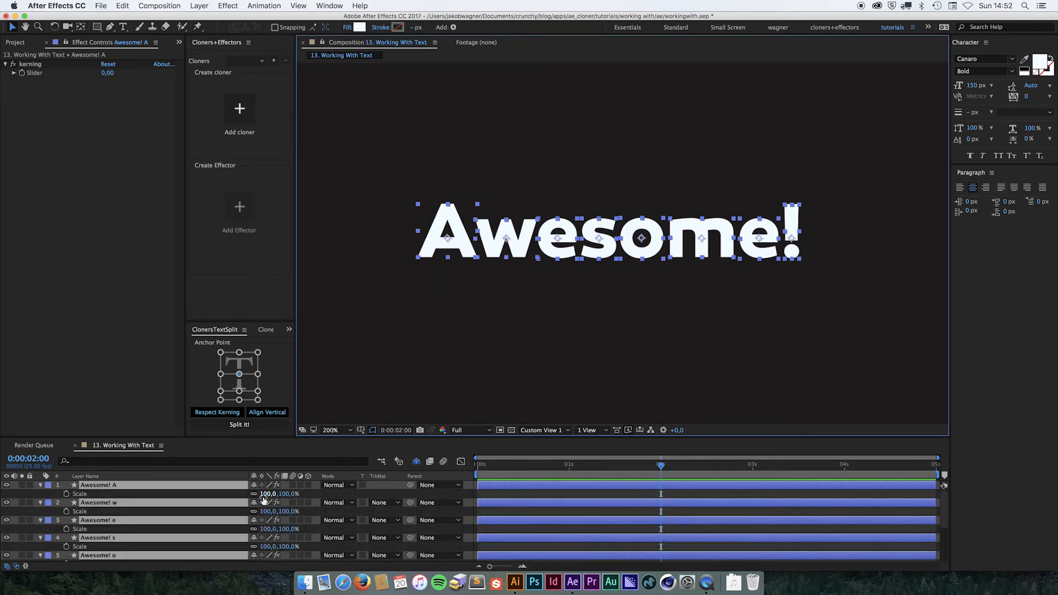
drag(270, 494, 256, 495)
mouse_move(244, 497)
mouse_down()
mouse_move(223, 499)
mouse_move(252, 501)
mouse_move(241, 500)
mouse_up()
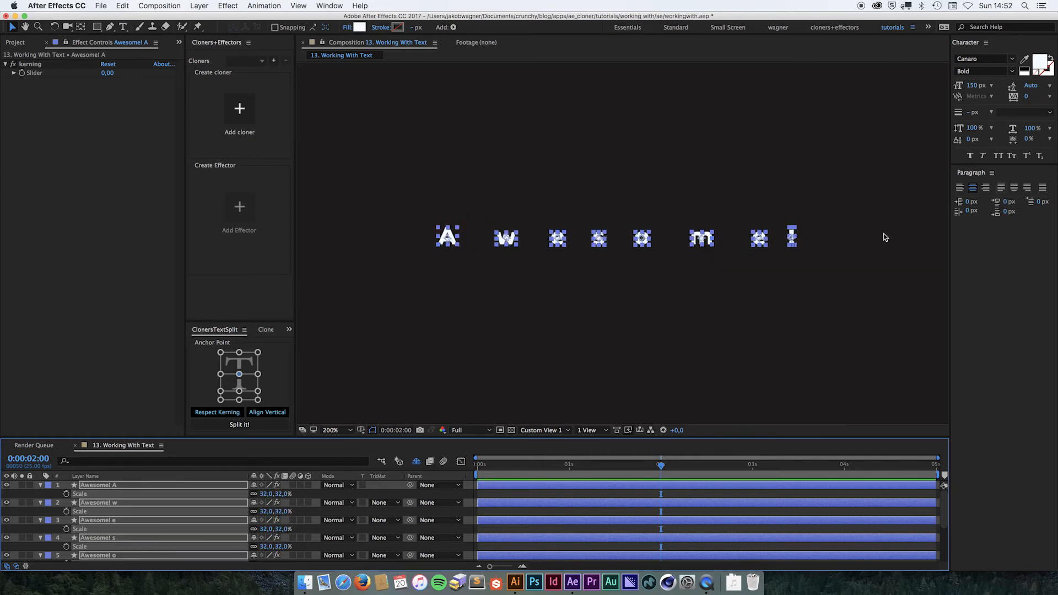
key(super+z)
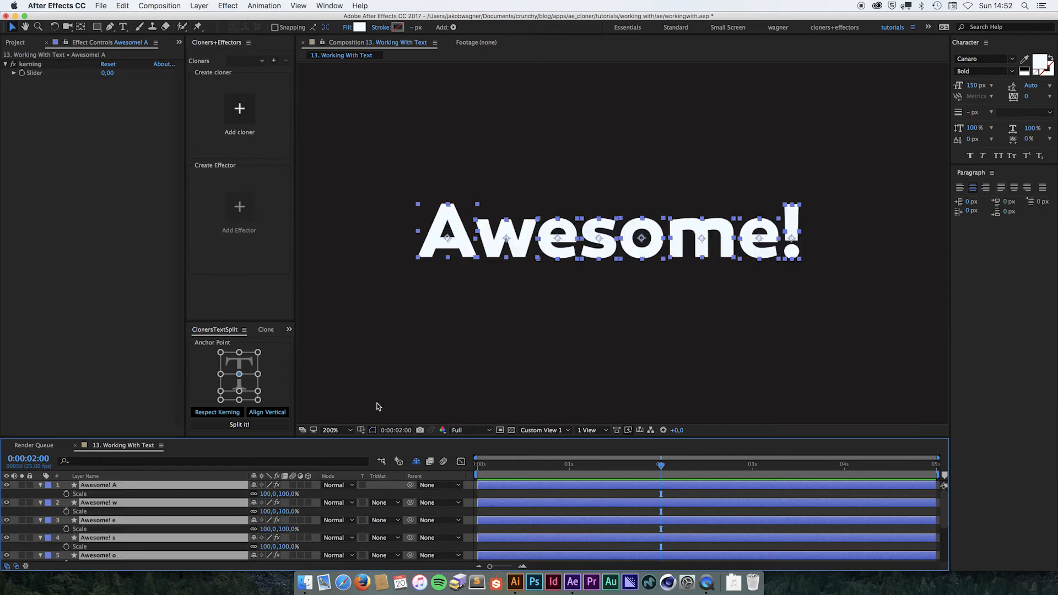
Step: Delete the vertically aligned letter layers and turn the original text layer's visibility back on
click(41, 485)
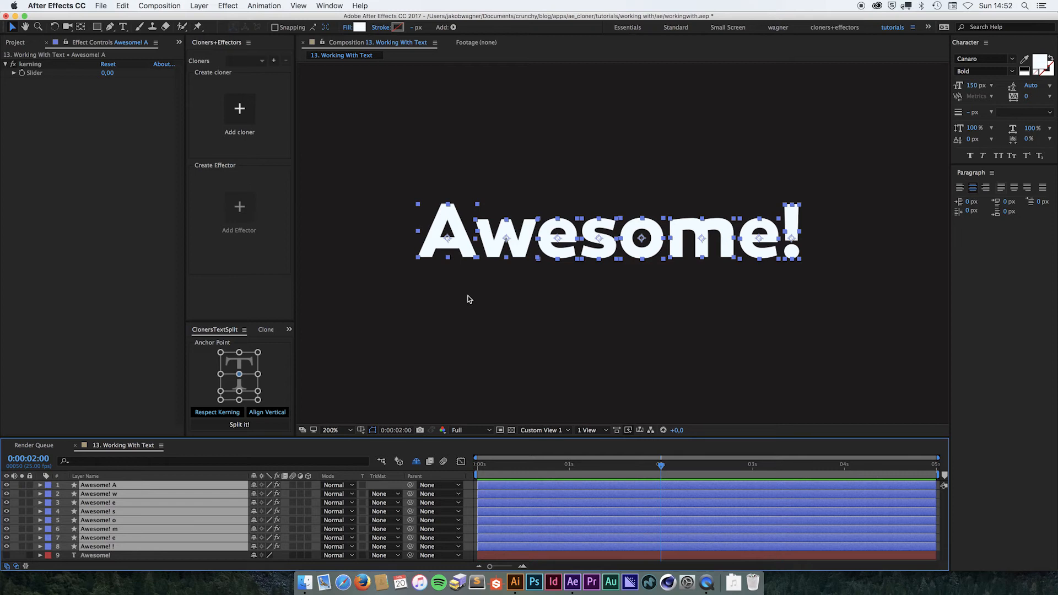
key(Delete)
click(7, 485)
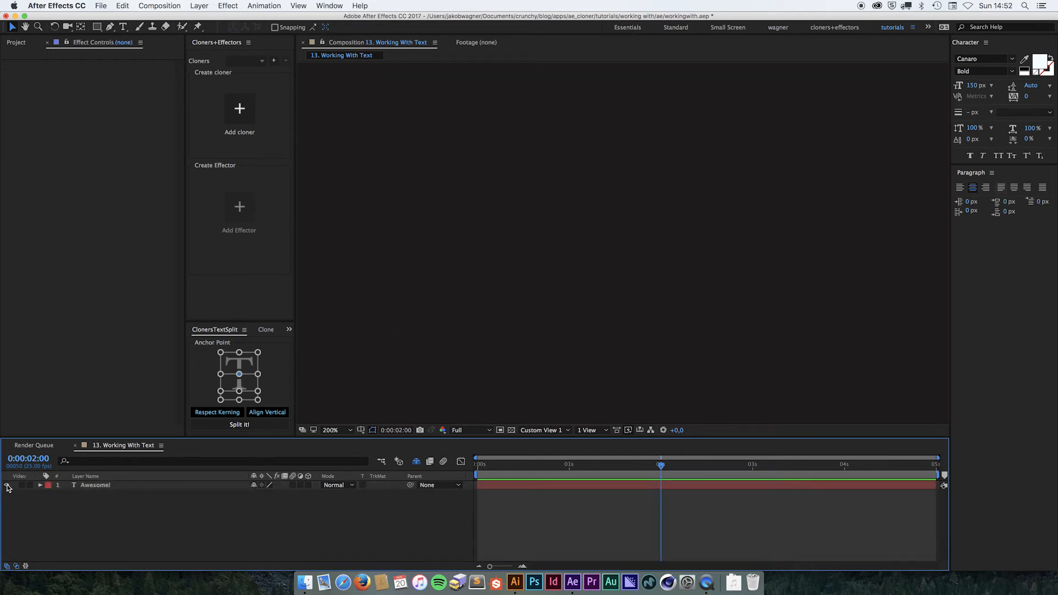
Step: Split the Awesome! text into letter layers with the anchor point at the centre of the baseline
click(200, 484)
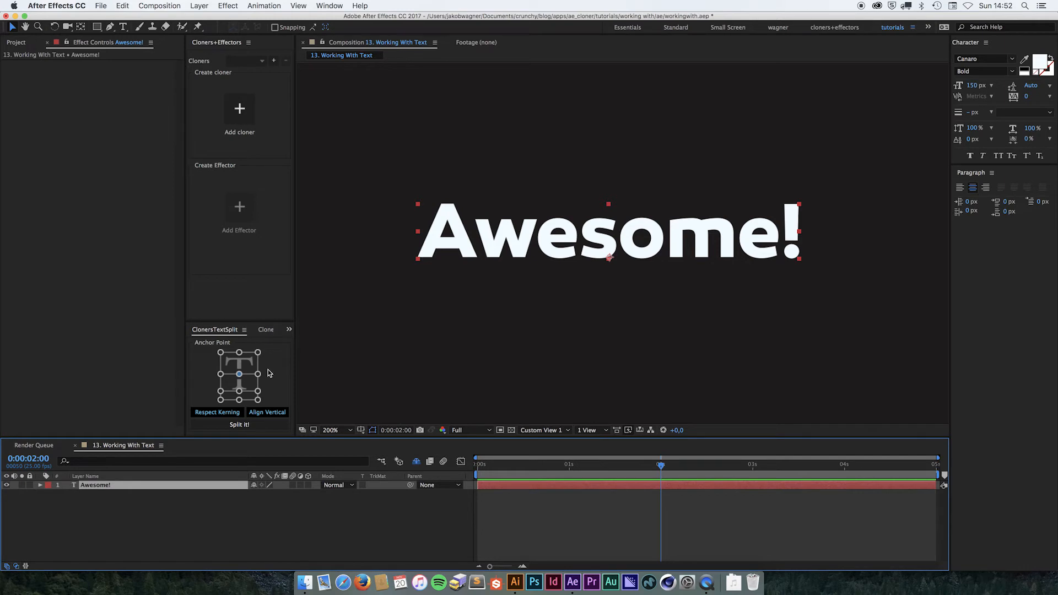
click(239, 391)
click(249, 425)
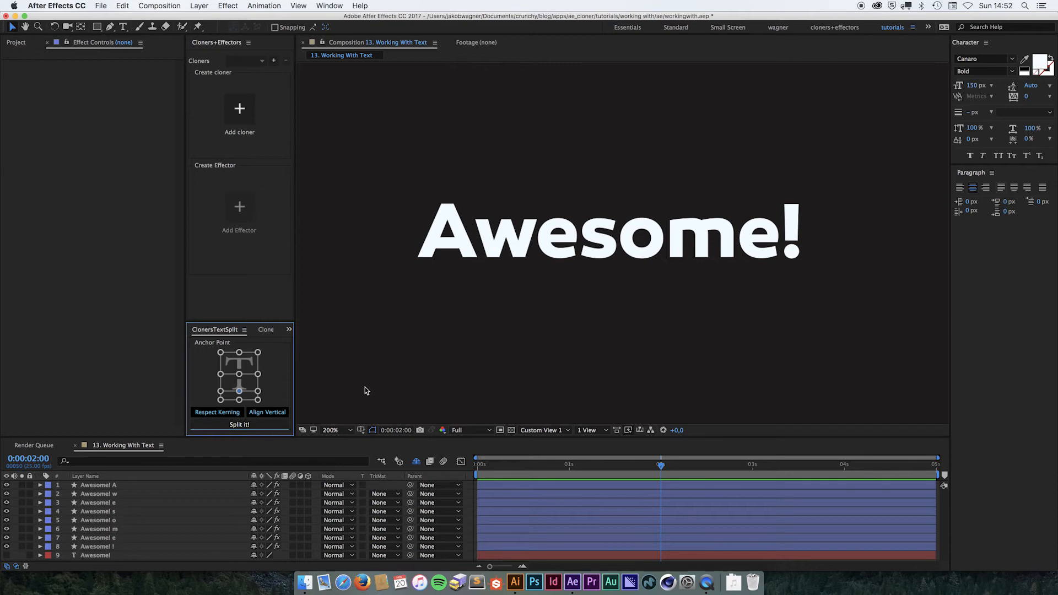
Step: Create a cloner from all the split letter layers and set its count to 8
drag(364, 389, 871, 151)
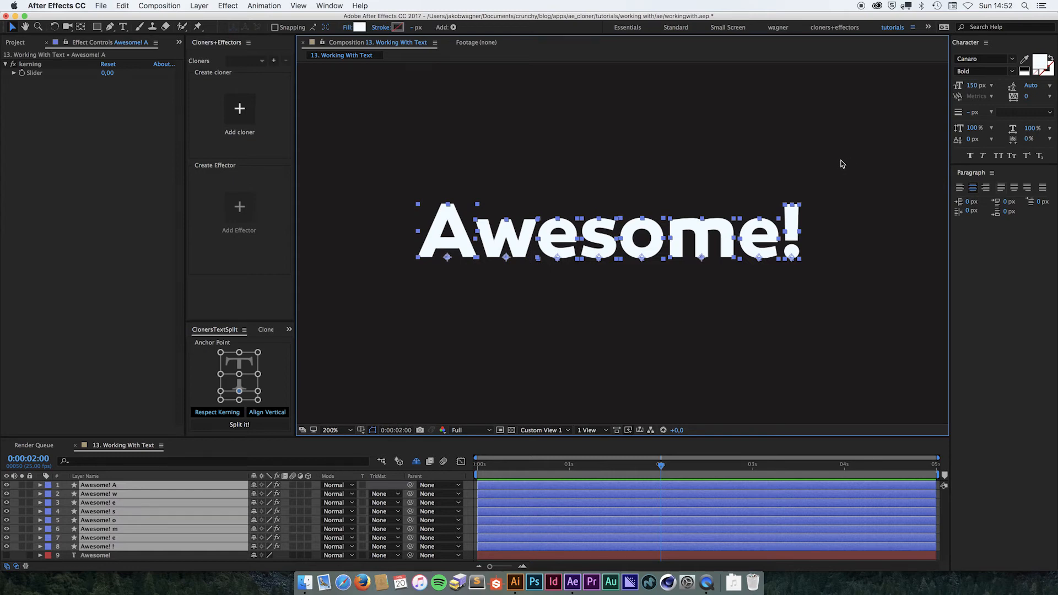
click(240, 109)
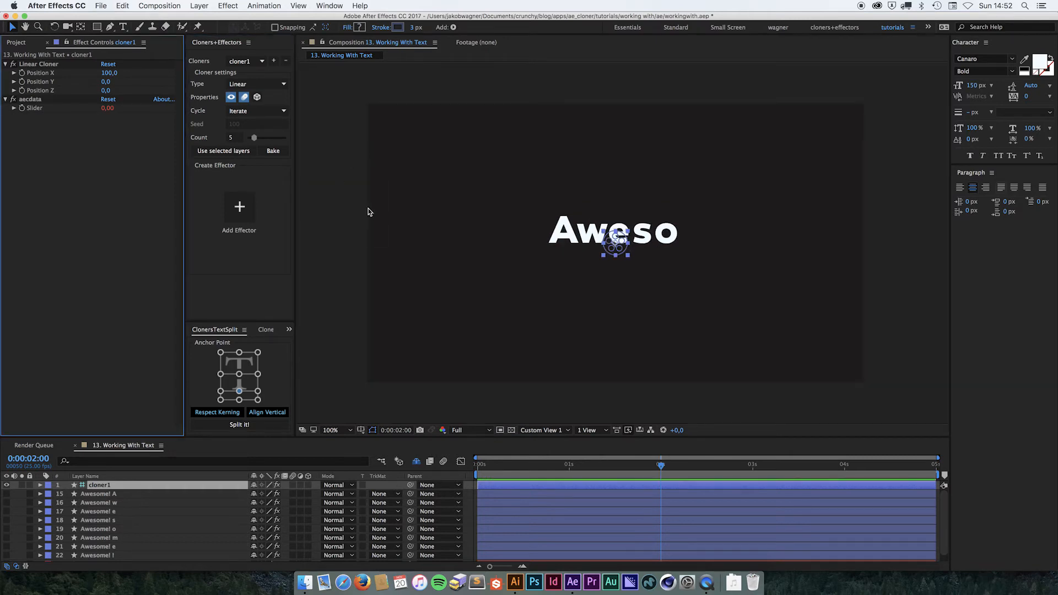
click(238, 138)
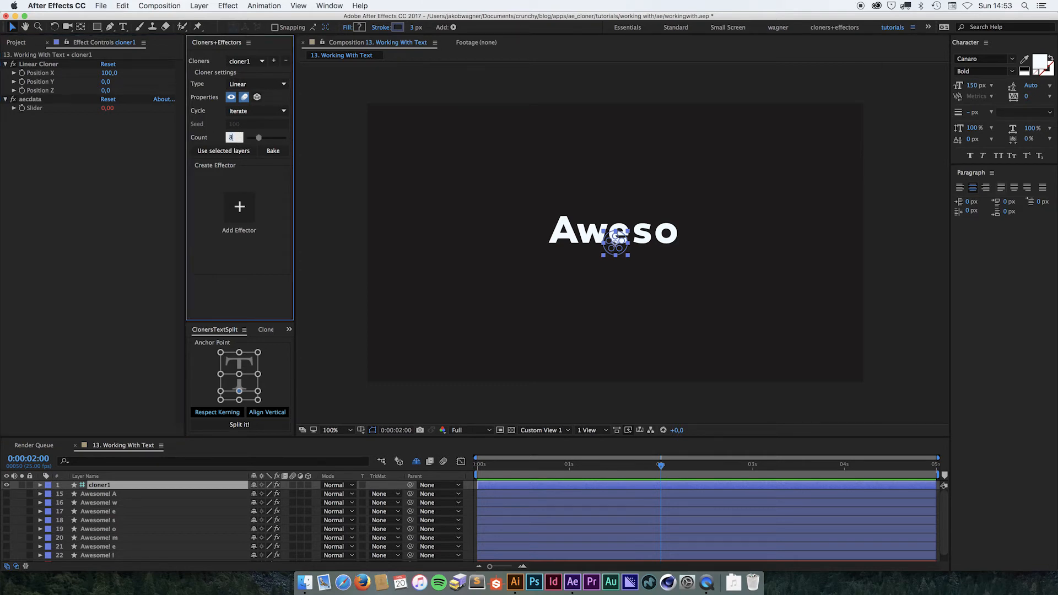
text(8)
key(Return)
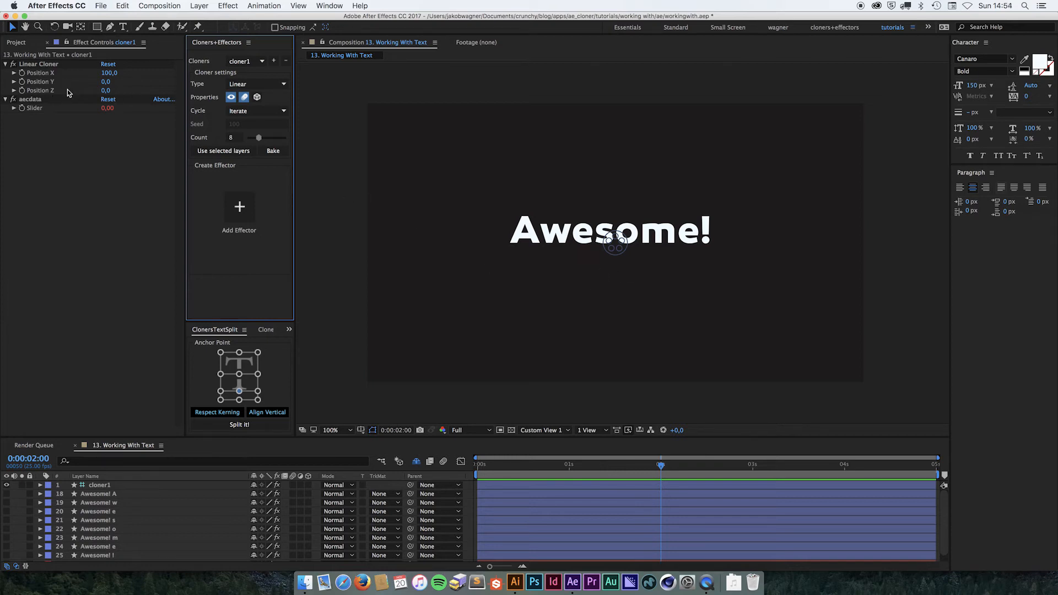
Step: Adjust the linear cloner's letter spacing, trying Position X at 125 and then 87
mouse_move(108, 73)
mouse_down()
mouse_move(197, 74)
mouse_move(99, 77)
mouse_move(160, 79)
mouse_move(113, 82)
mouse_move(126, 82)
mouse_up()
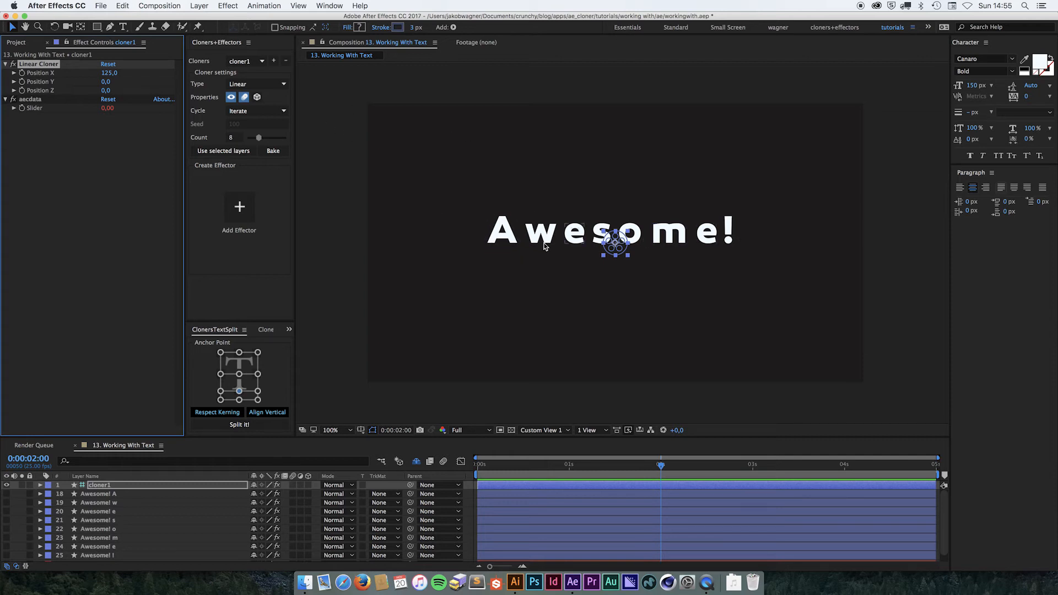
mouse_move(108, 73)
mouse_down()
mouse_move(129, 75)
mouse_move(96, 81)
mouse_up()
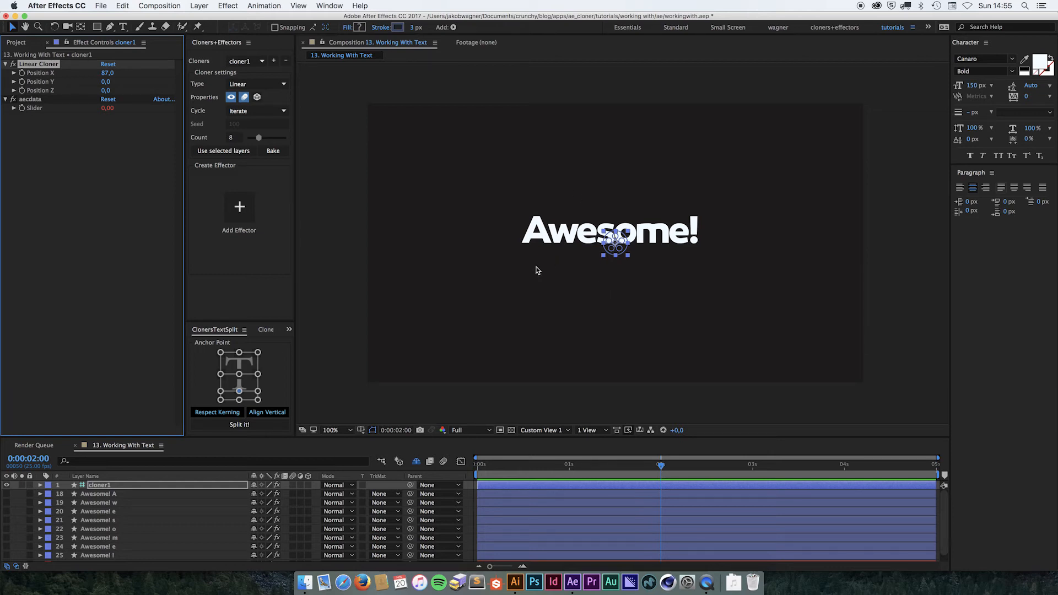
Step: Change the cloner type to Cluster and add an effector to it
click(256, 84)
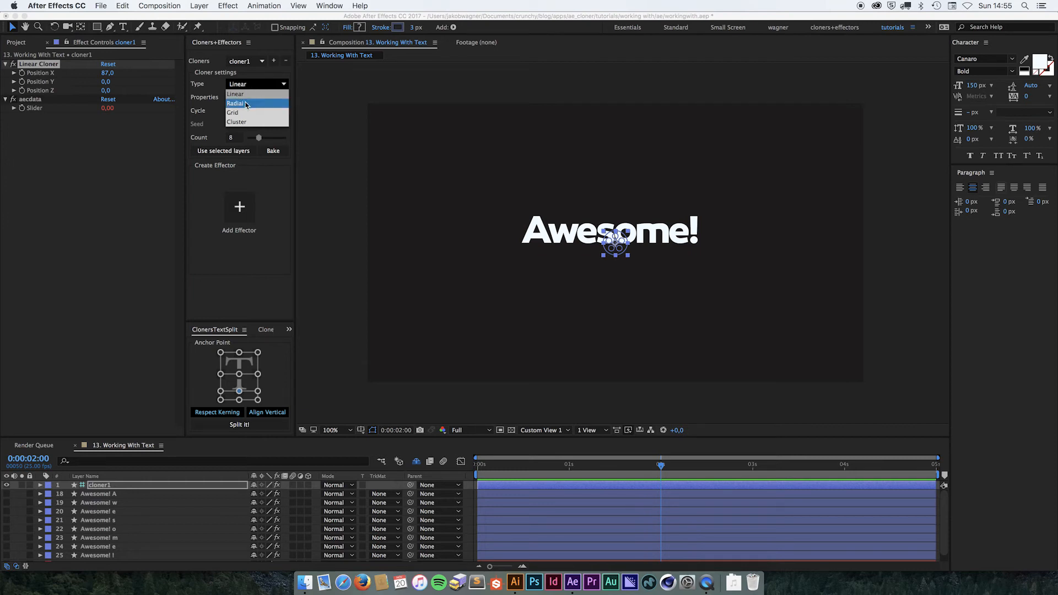
click(244, 123)
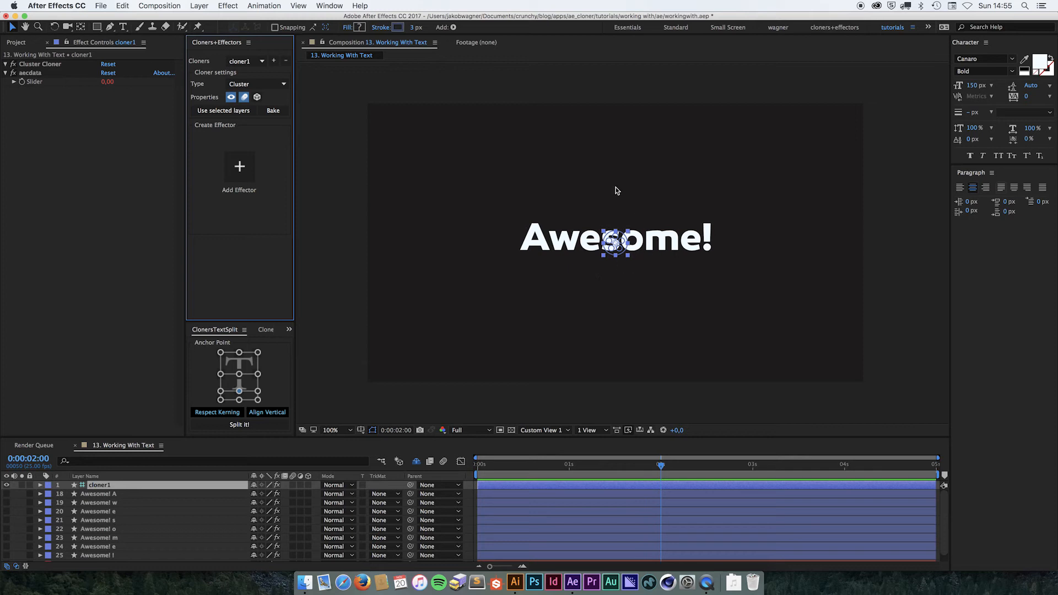
click(239, 168)
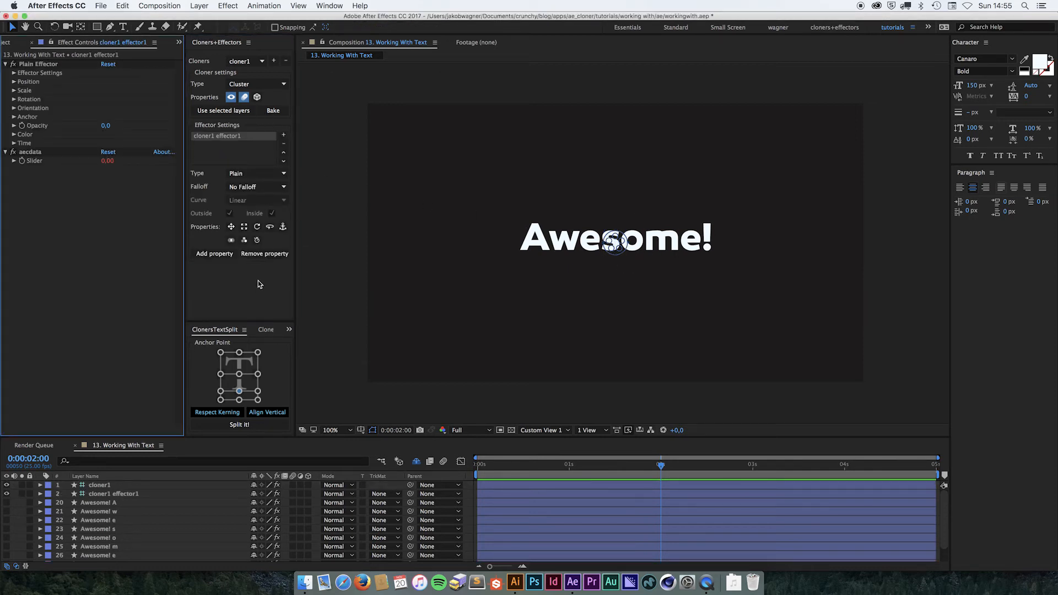
Step: Give the effector a Linear falloff with a Quadratic curve and enable its position and opacity properties
click(248, 187)
click(249, 207)
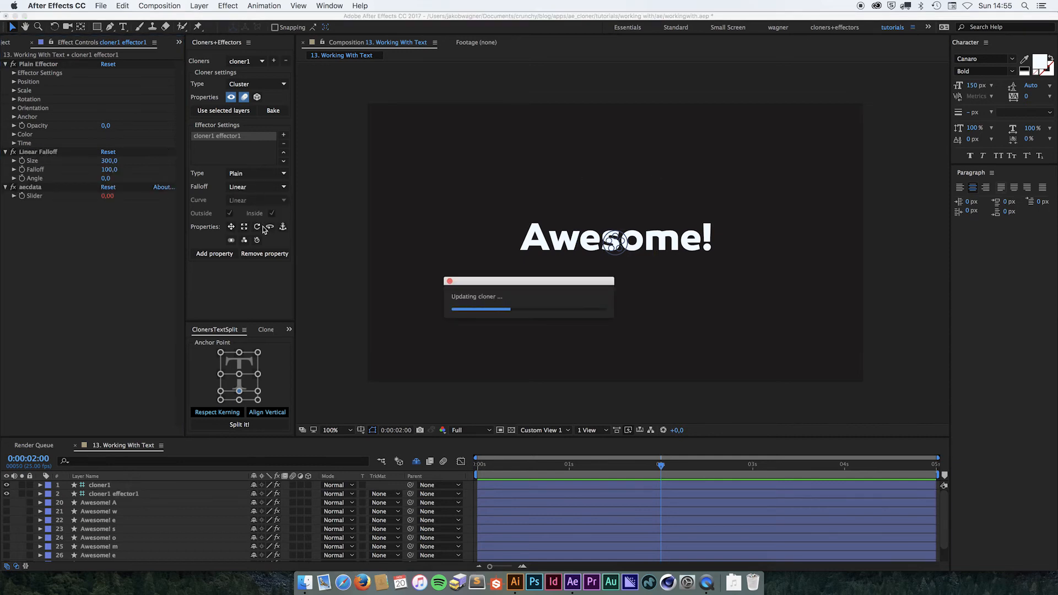
click(256, 201)
click(251, 228)
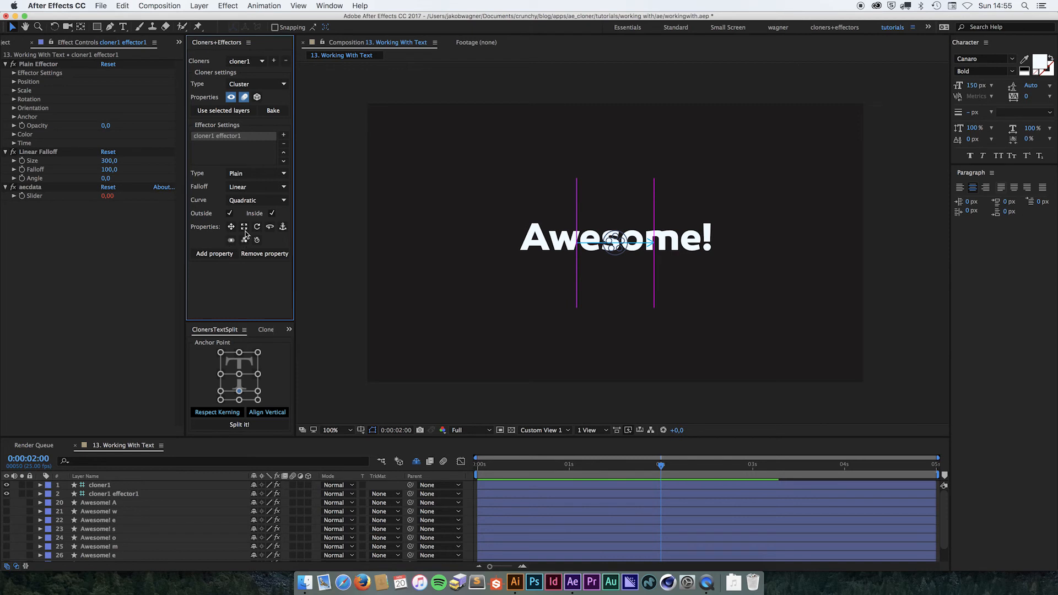
click(232, 240)
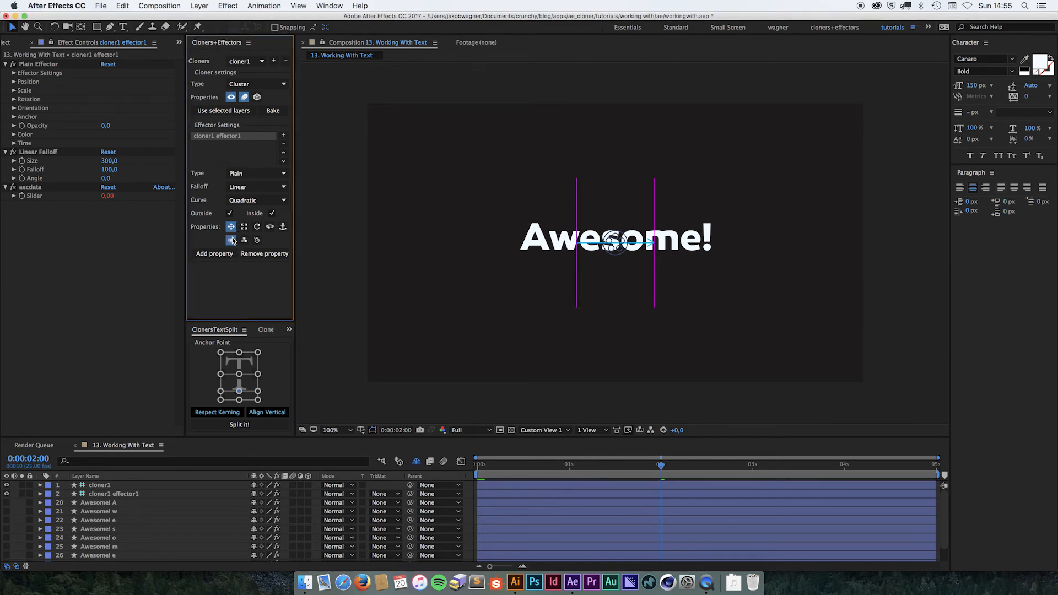
Step: Set the effector's linear falloff size to 438, its opacity to -100 and its Position X to 268
drag(109, 160, 179, 167)
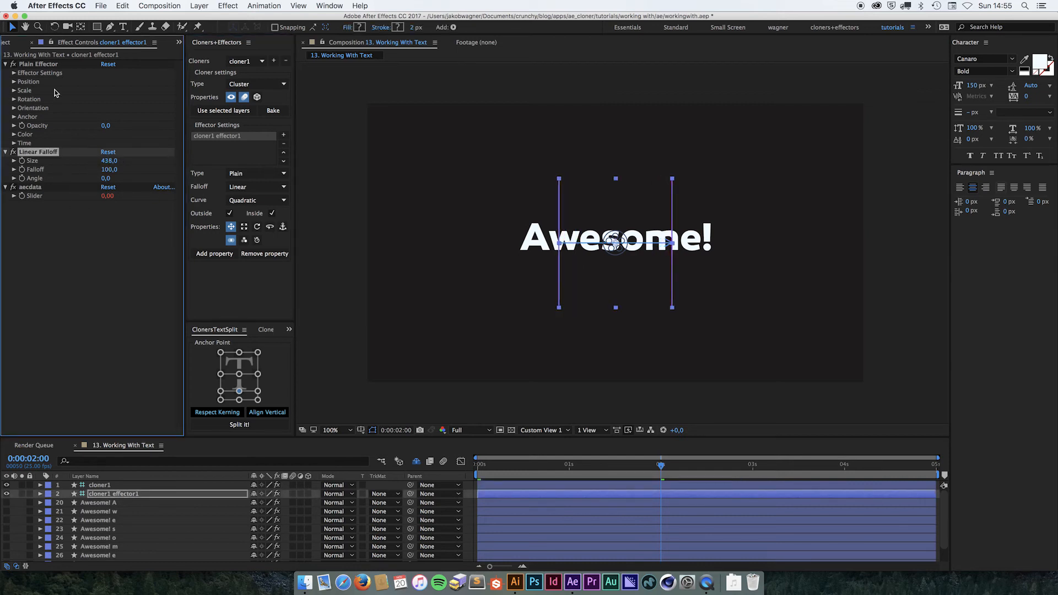
click(105, 126)
text(-1)
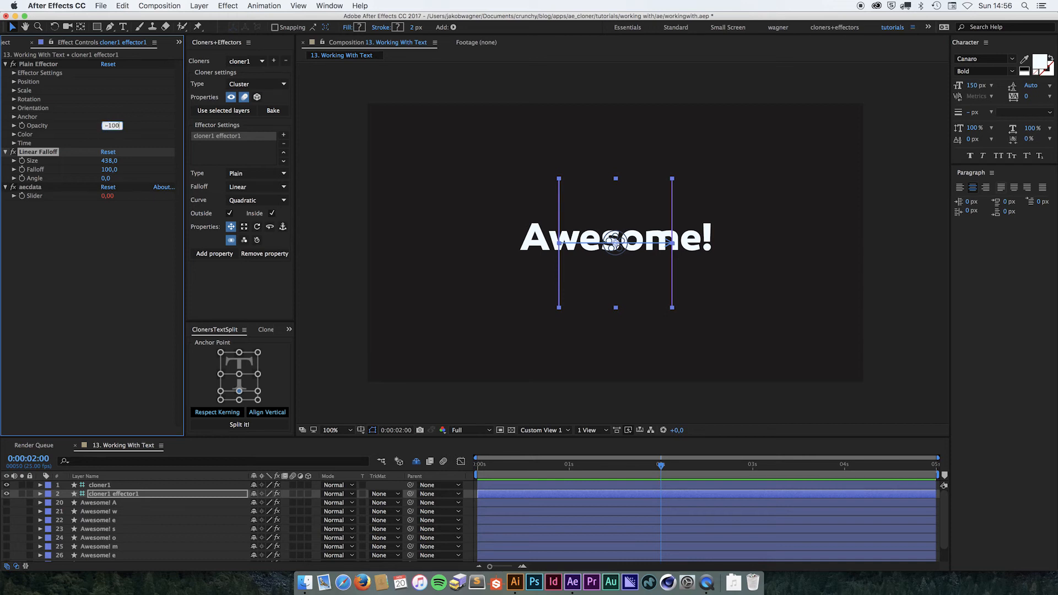
text(00)
key(Return)
click(14, 82)
drag(107, 90, 361, 213)
Step: Move the effector back and forth across the letters to preview the falloff, leaving it just to the right of the text
drag(596, 277, 842, 277)
drag(745, 273, 624, 275)
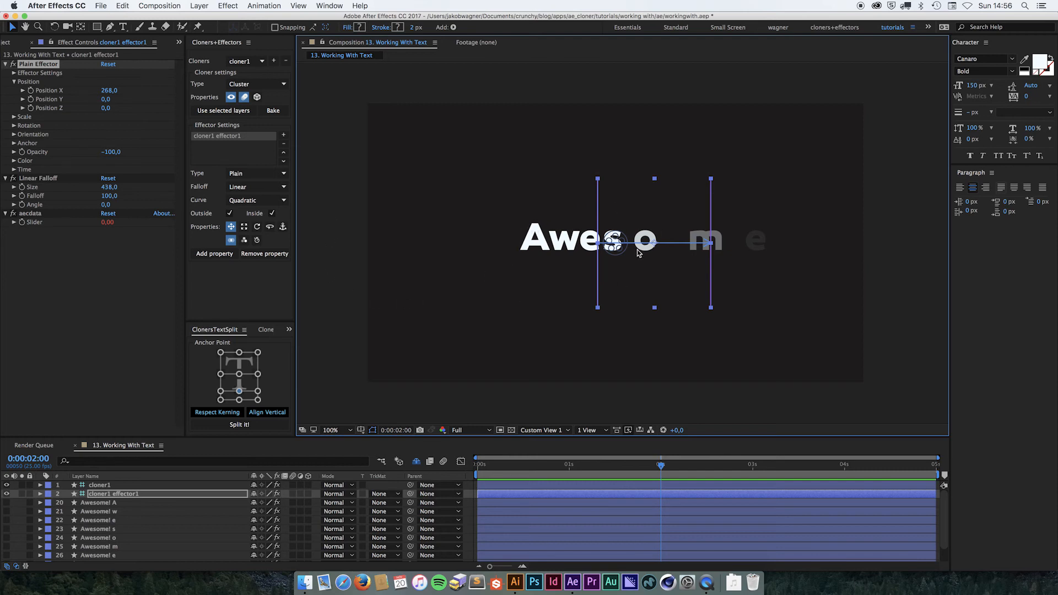
drag(626, 276, 753, 274)
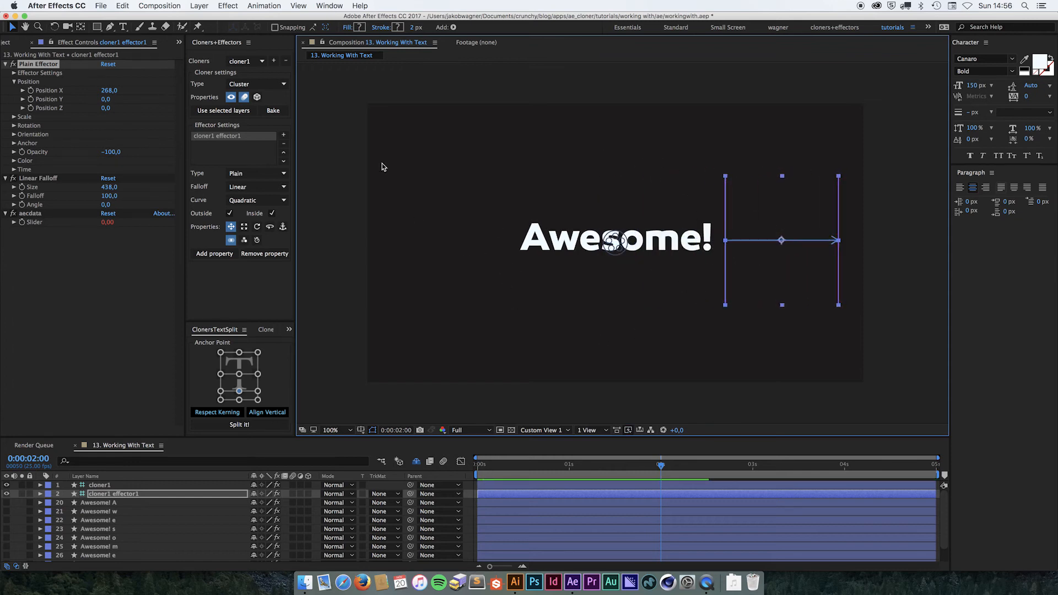
Step: Change the cloner type to Radial and arch the text with radius 182, start angle 31°, end angle 245° and offset -122°
click(274, 86)
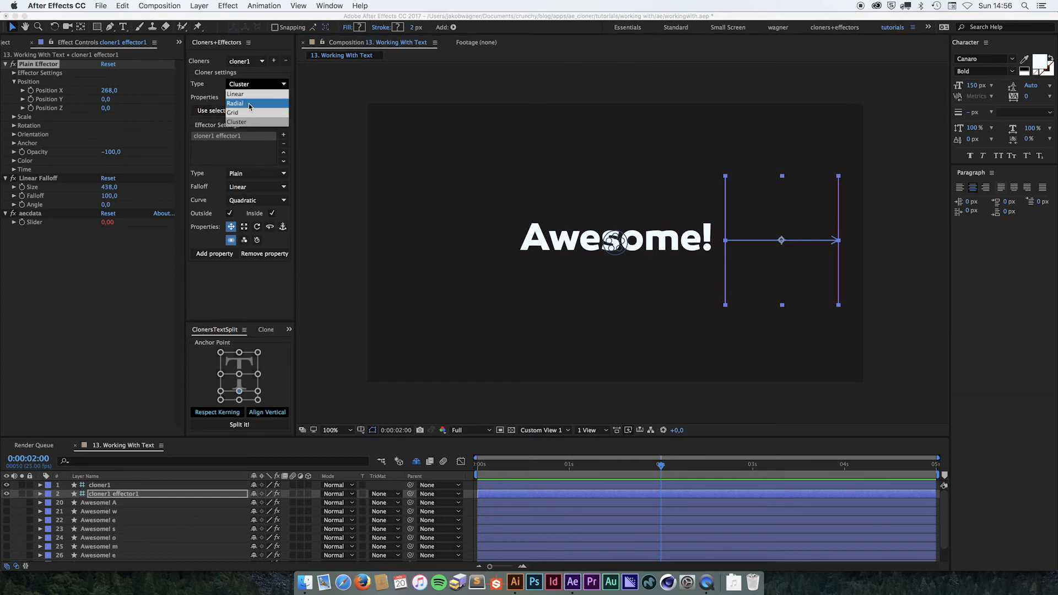
click(249, 104)
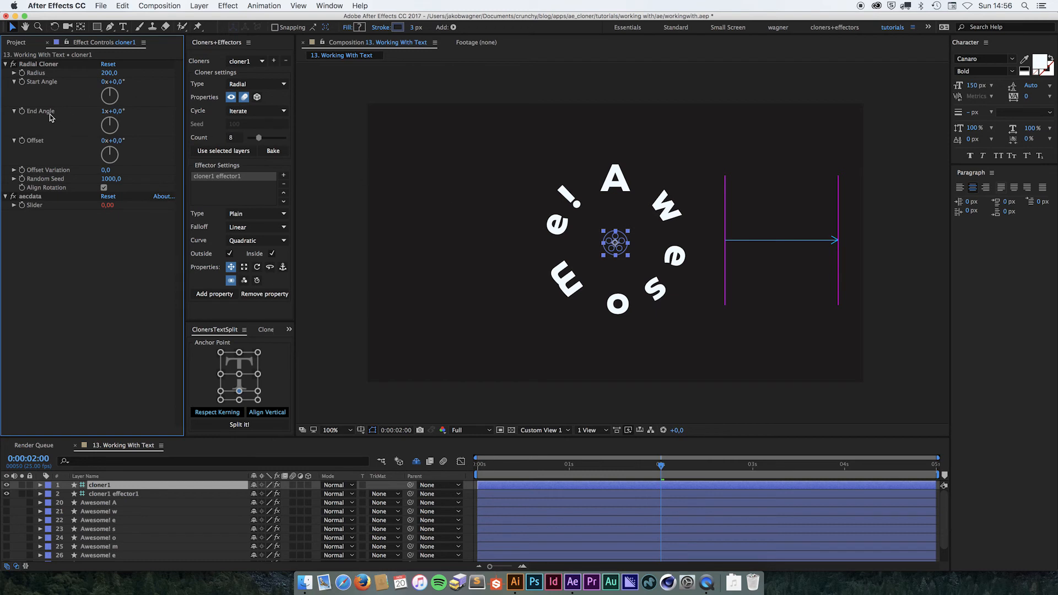
drag(109, 73, 66, 150)
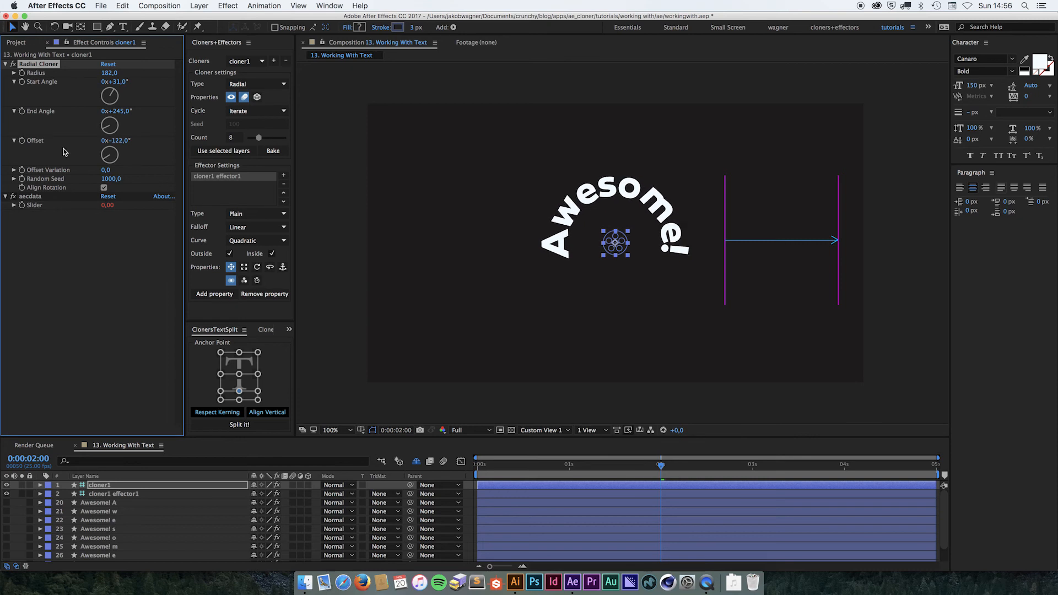
Step: Reposition the effector slightly in the empty area to the right of the arched text and deselect it
click(785, 268)
drag(760, 271, 781, 290)
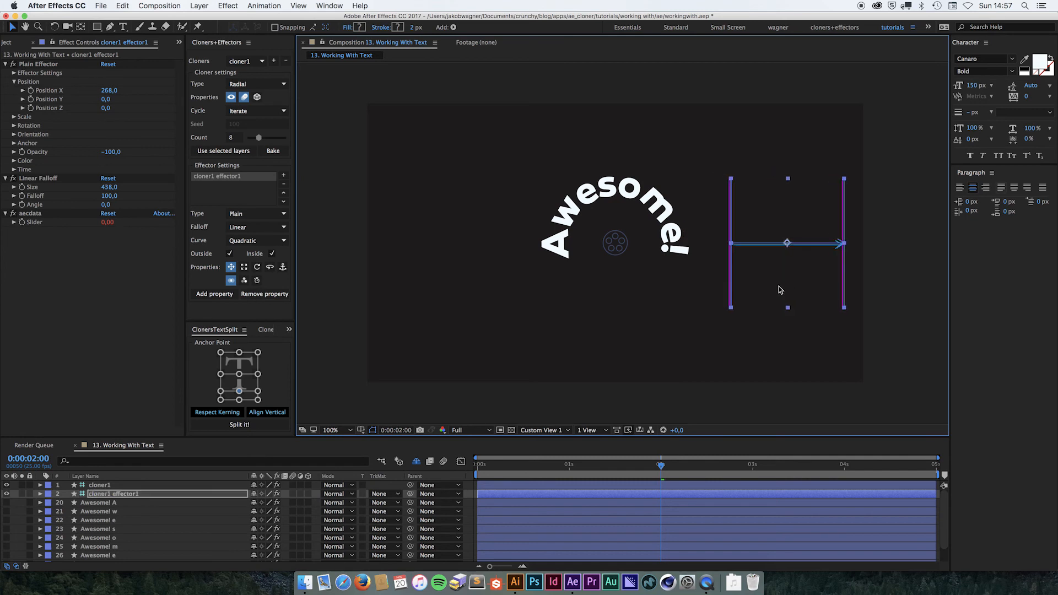
click(545, 313)
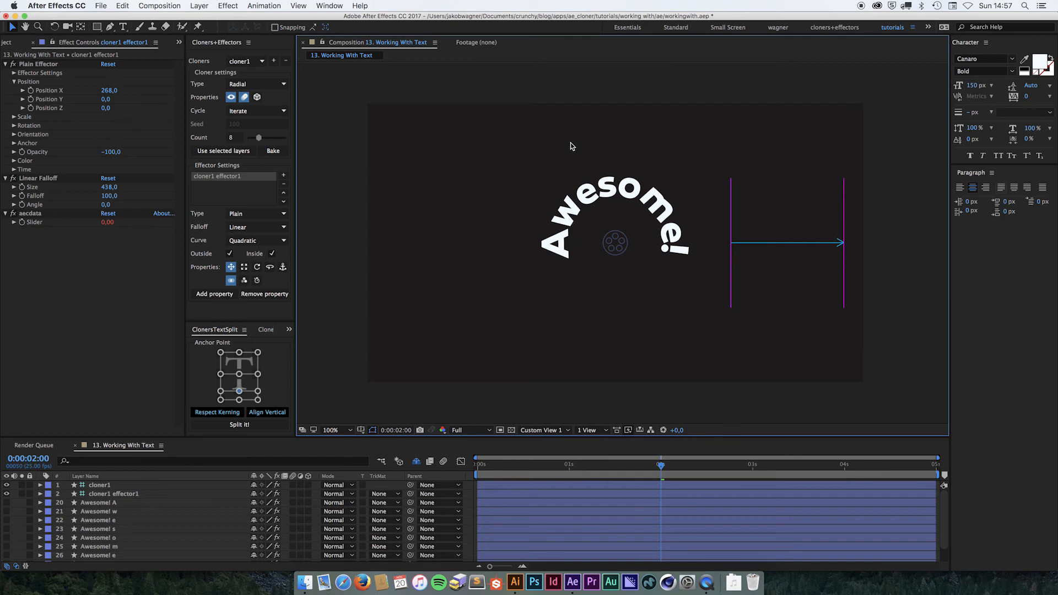
Step: Set the kerning of the first letter e clone in the arched text to 2.48 and deselect it
click(587, 198)
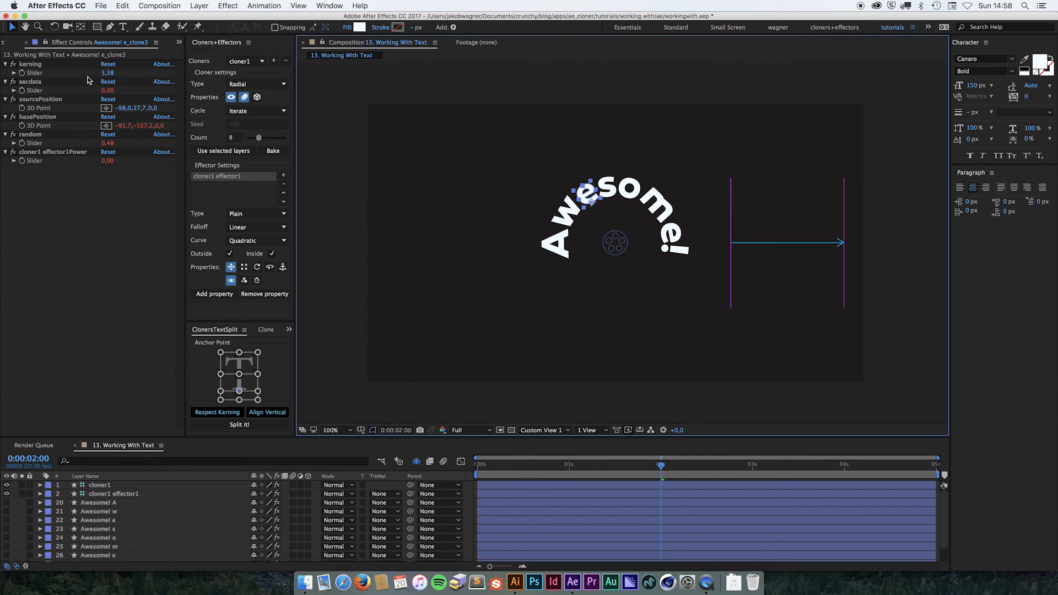
mouse_move(108, 74)
mouse_down()
mouse_move(80, 84)
mouse_move(127, 75)
mouse_move(112, 76)
mouse_up()
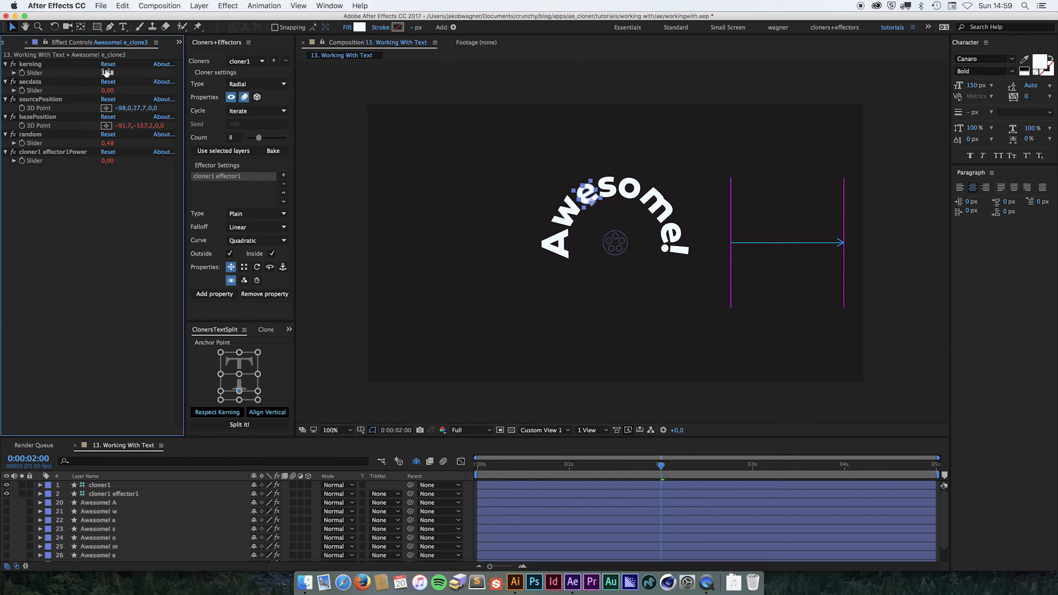
drag(110, 73, 99, 73)
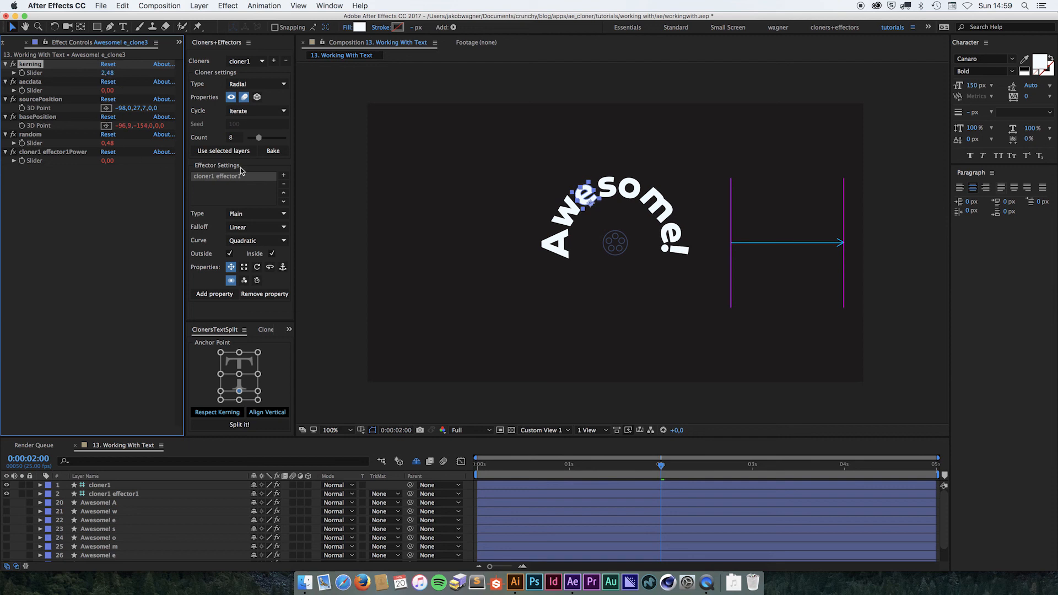
click(454, 263)
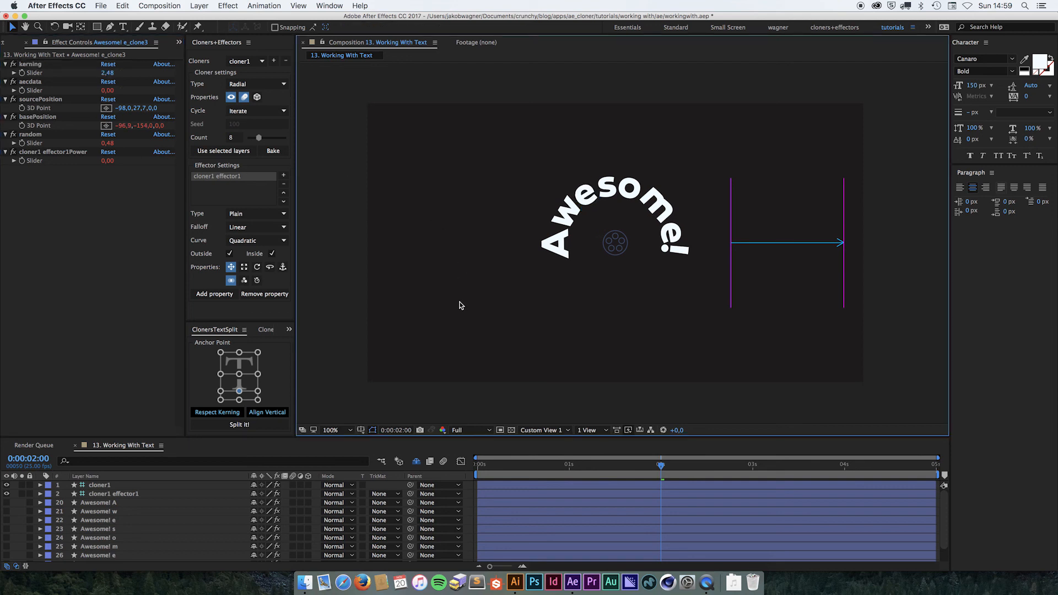